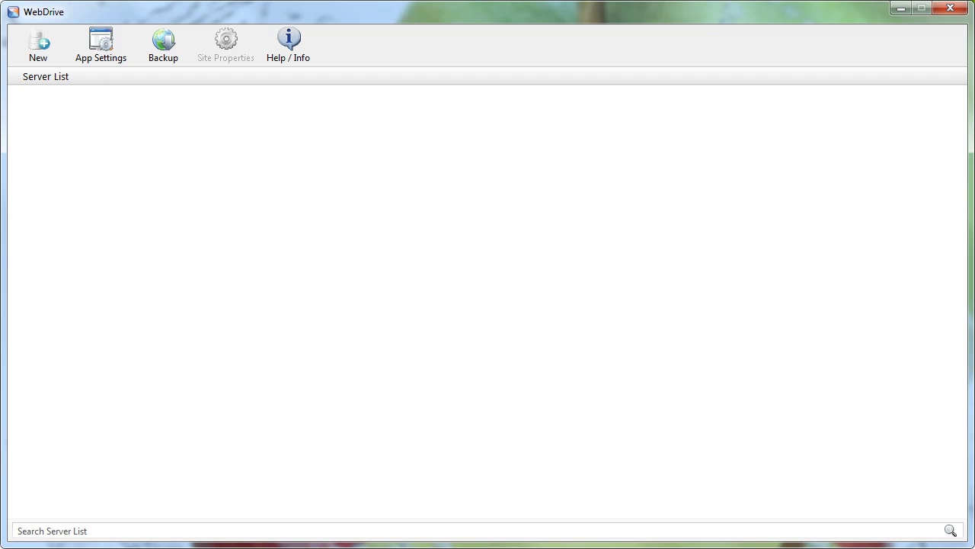
- Check the existing drives C:, E: and H: in the Computer view, then close it
{"action": "key", "text": "super+e"}
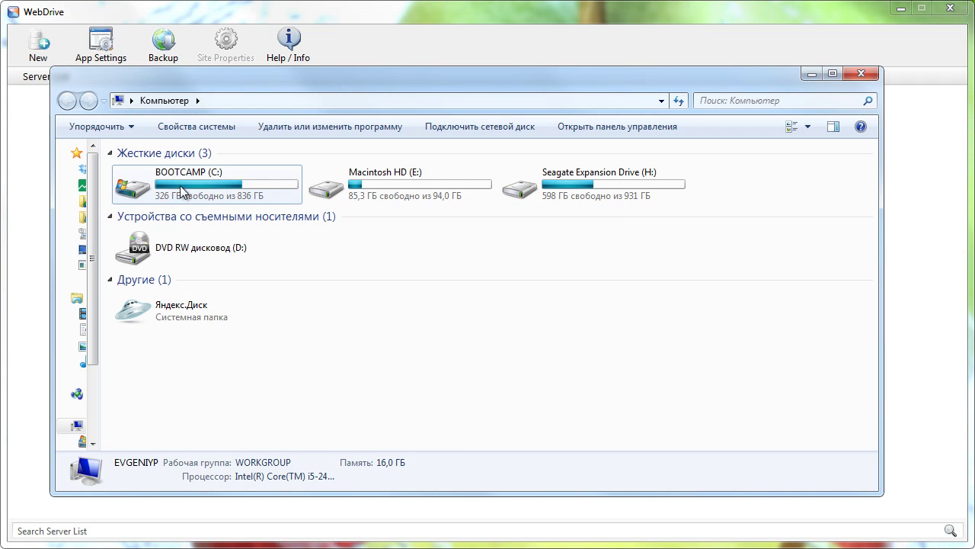
{"action": "left_click", "coordinate": [125, 189]}
{"action": "left_click", "coordinate": [431, 179]}
{"action": "left_click", "coordinate": [614, 183]}
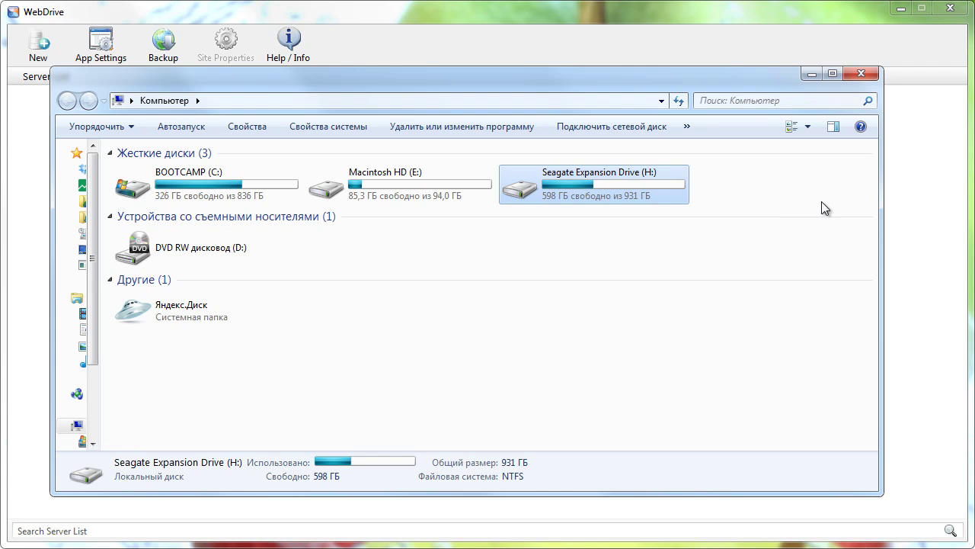
{"action": "left_click", "coordinate": [812, 75]}
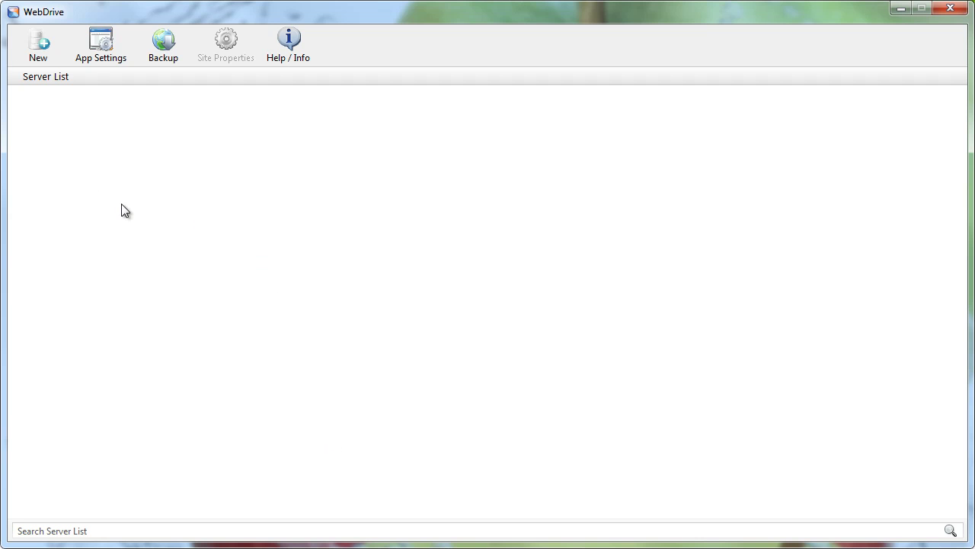
- Start a new WebDrive site, choose FTP as the server type, and continue
{"action": "left_click", "coordinate": [39, 43]}
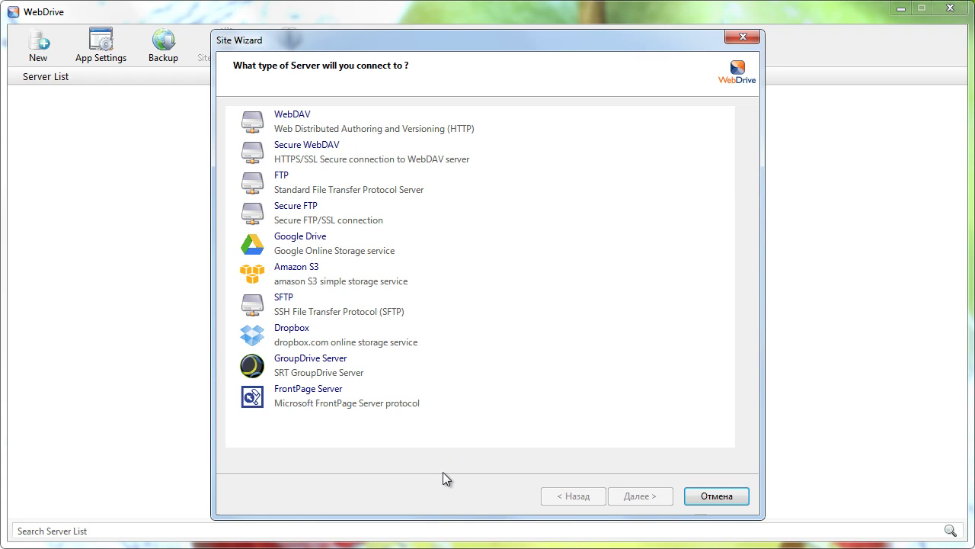
{"action": "left_click", "coordinate": [342, 345]}
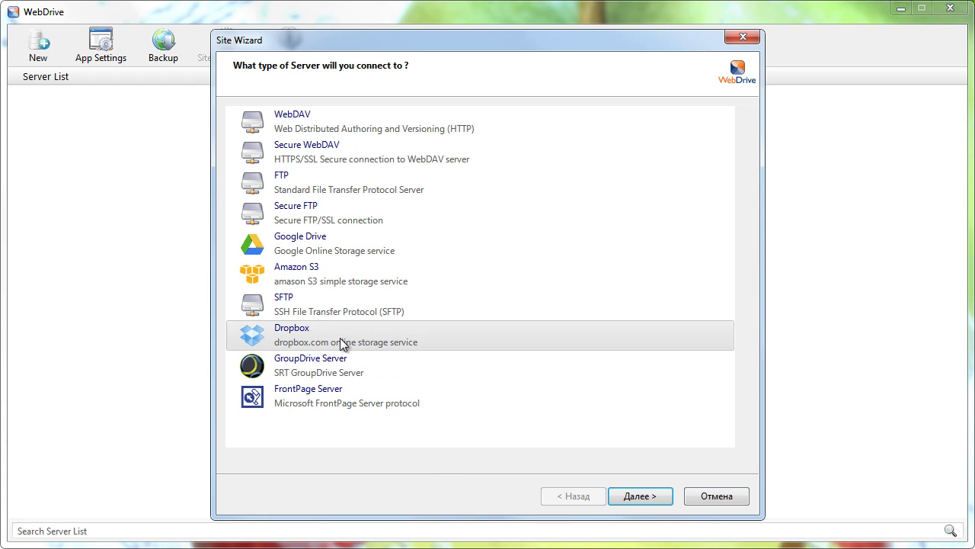
{"action": "left_click", "coordinate": [325, 274]}
{"action": "left_click", "coordinate": [328, 239]}
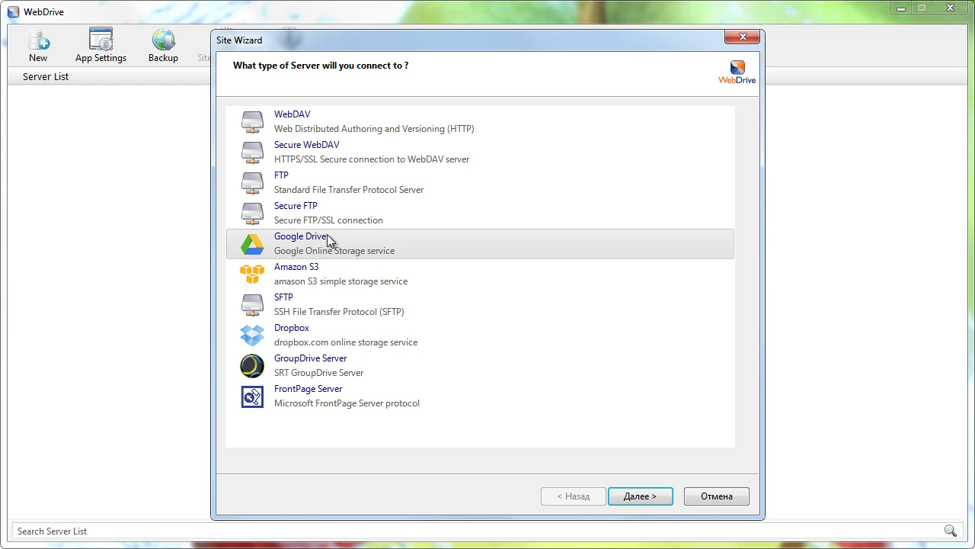
{"action": "left_click", "coordinate": [292, 179]}
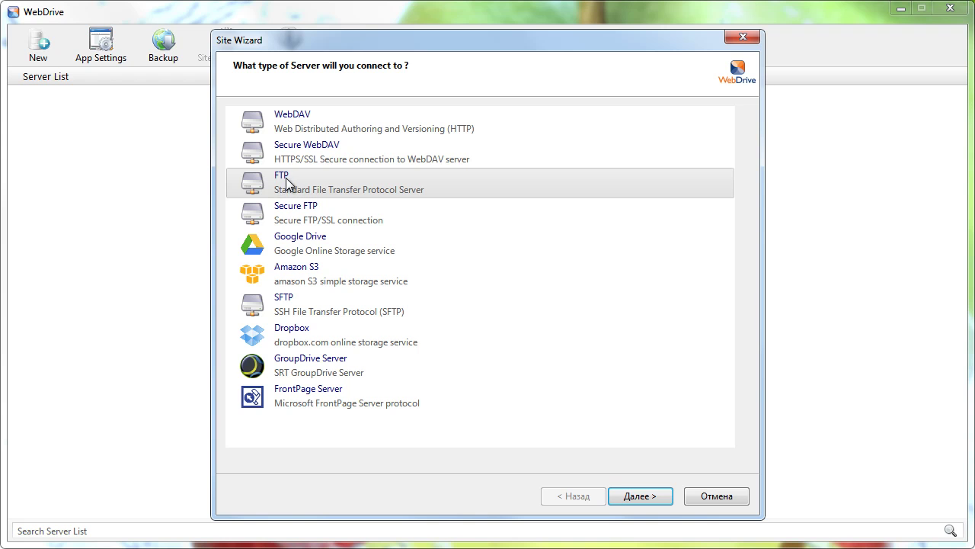
{"action": "left_click", "coordinate": [648, 496]}
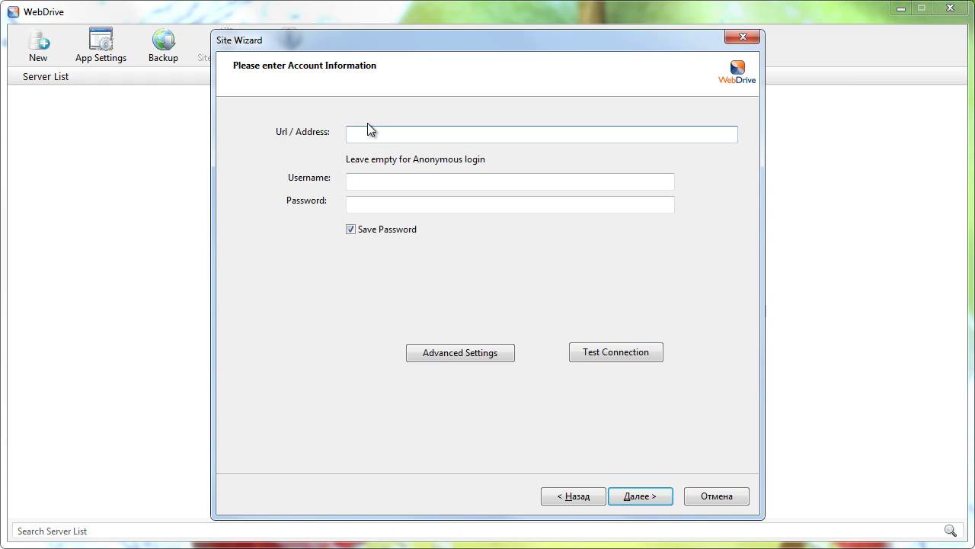
- Enter 10hostel.ru with the account username and password, then test the connection
{"action": "type", "text": "10hostel.ru"}
{"action": "left_click", "coordinate": [387, 181]}
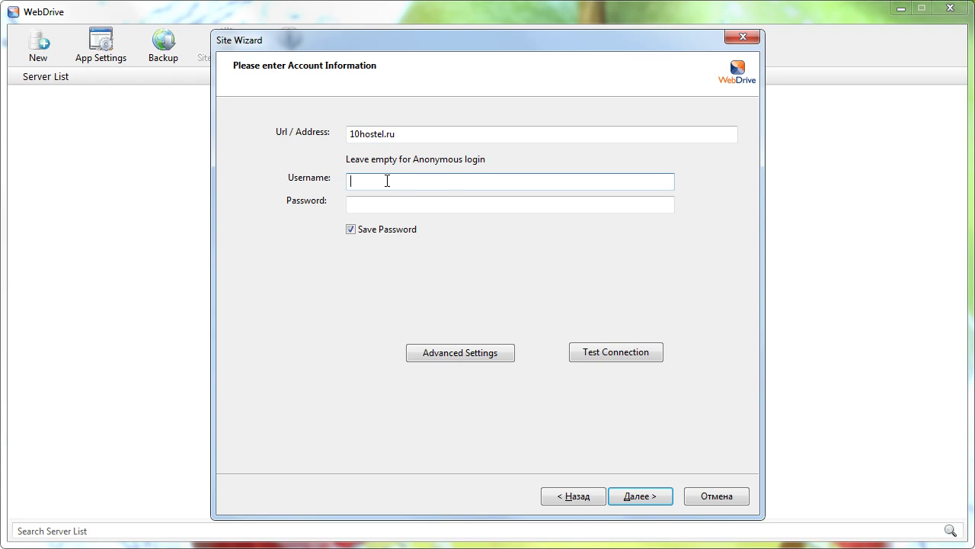
{"action": "type", "text": "u5369899"}
{"action": "key", "text": "Tab"}
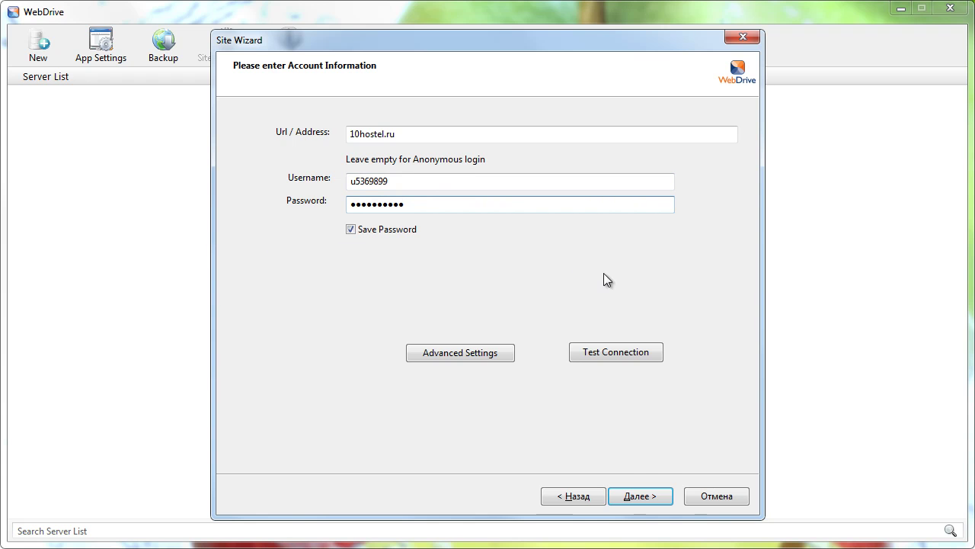
{"action": "left_click", "coordinate": [608, 348]}
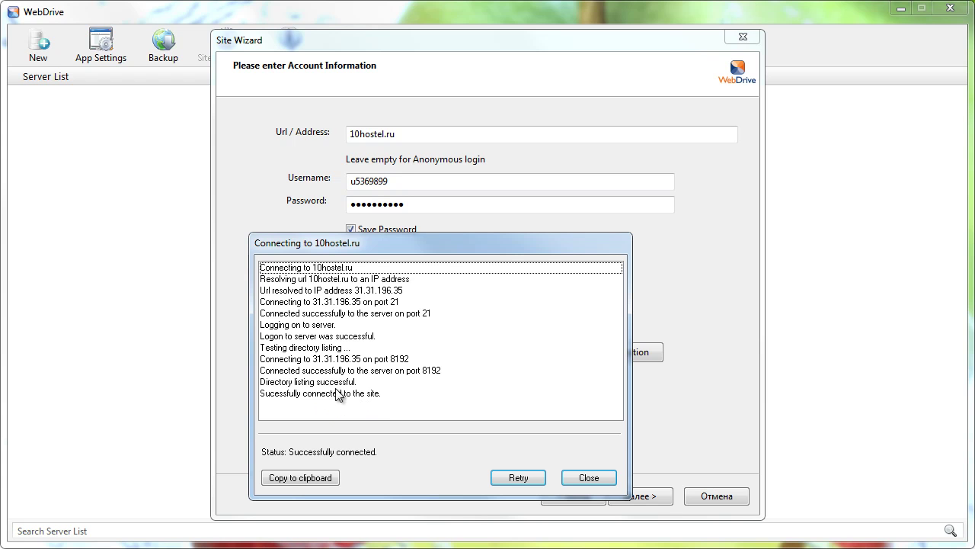
- Keep drive letter W:, enable connect at login/startup, and finish the wizard
{"action": "left_click", "coordinate": [587, 477]}
{"action": "left_click", "coordinate": [650, 493]}
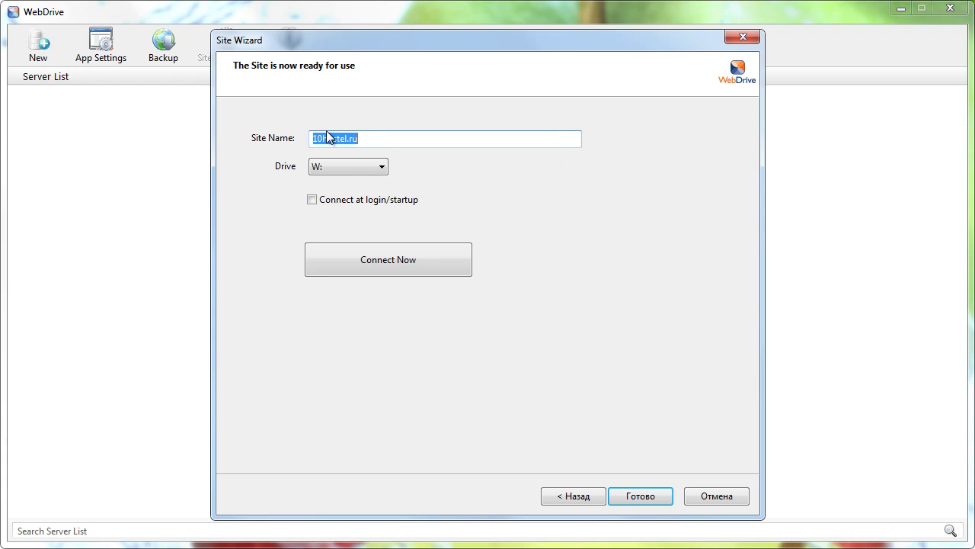
{"action": "key", "text": "super+e"}
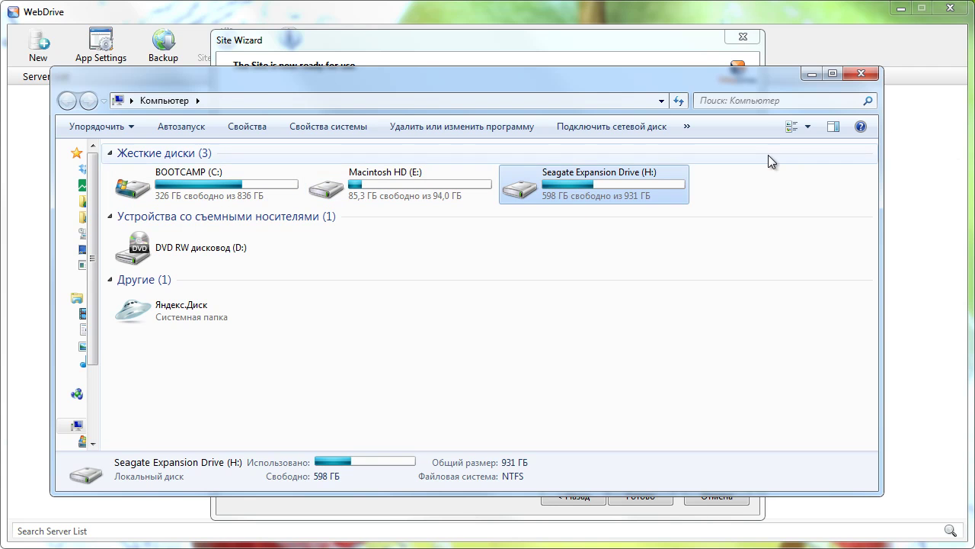
{"action": "left_click", "coordinate": [812, 73]}
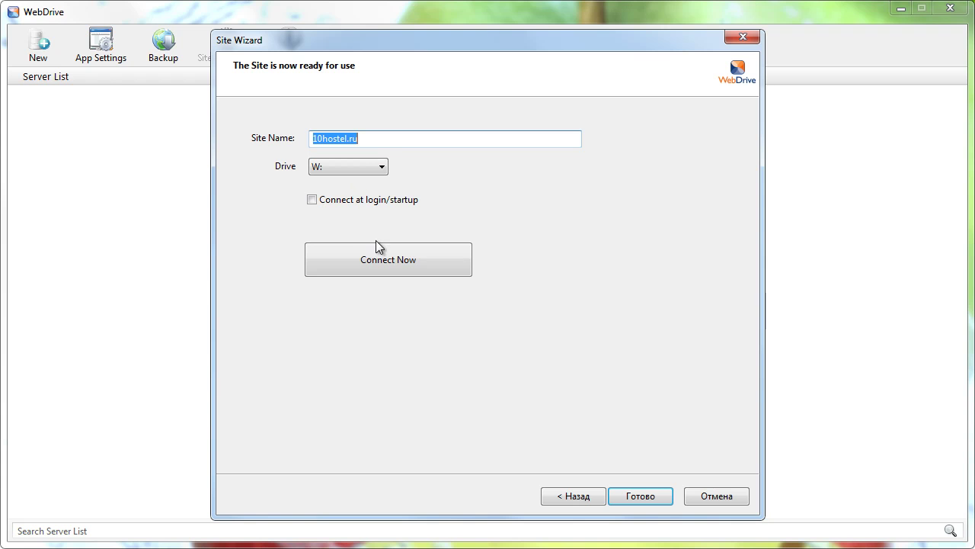
{"action": "left_click", "coordinate": [315, 199]}
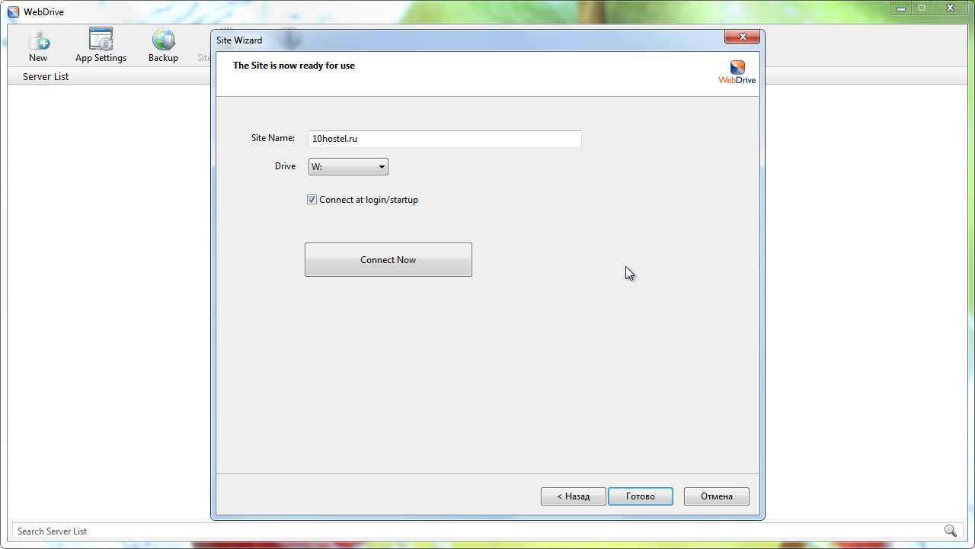
{"action": "left_click", "coordinate": [643, 495]}
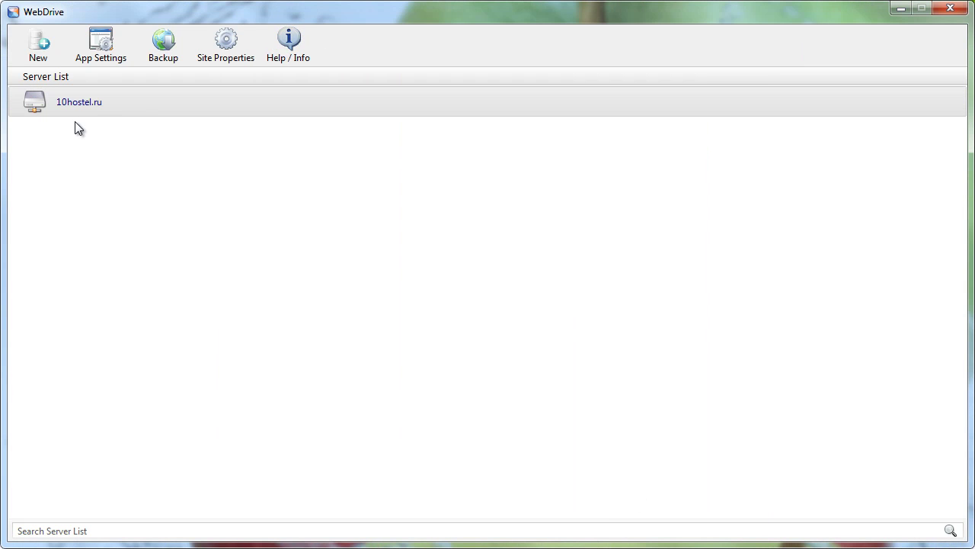
- Connect the 10hostel.ru site as drive W:, continuing with the evaluation licence
{"action": "right_click", "coordinate": [84, 97]}
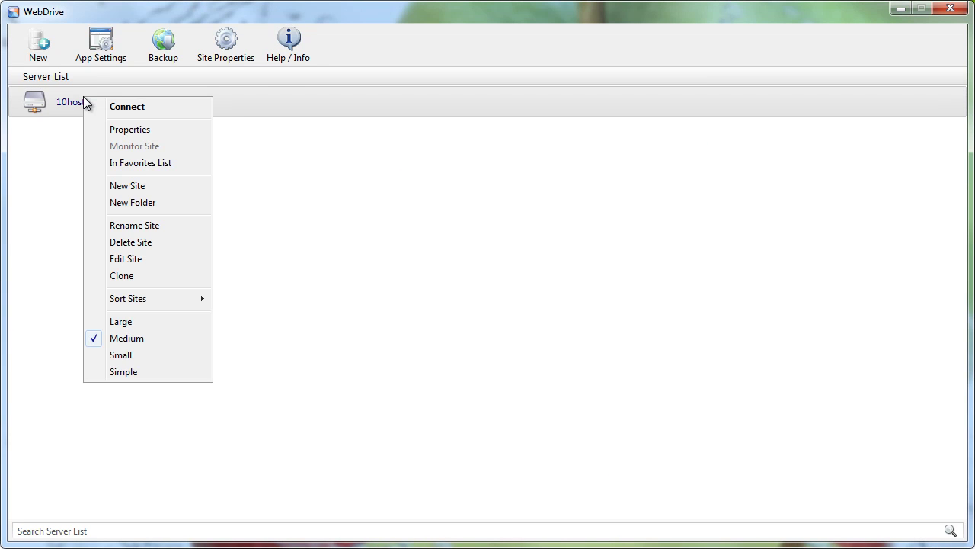
{"action": "left_click", "coordinate": [114, 109]}
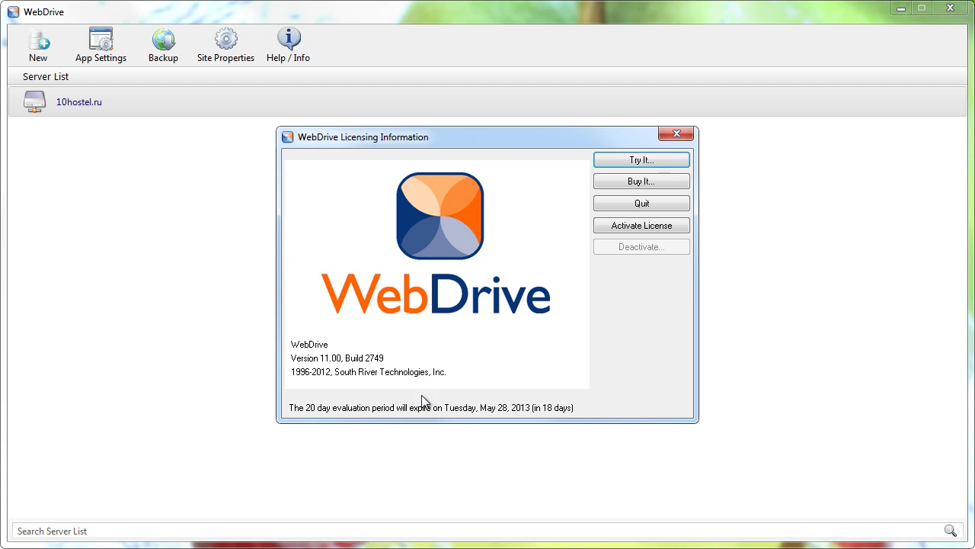
{"action": "left_click", "coordinate": [646, 160]}
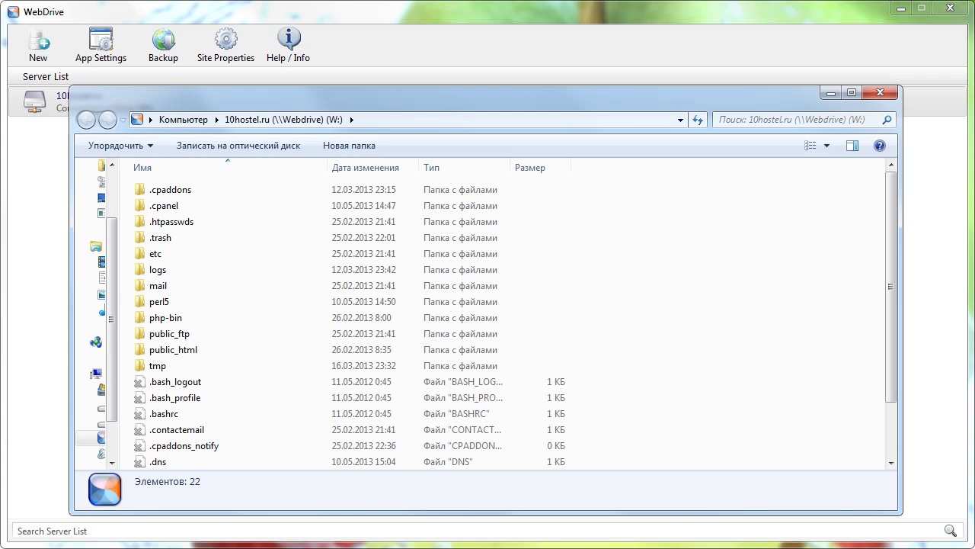
- Browse drive W: to public_html\10hostel.ru, then close both Explorer windows
{"action": "key", "text": "super+e"}
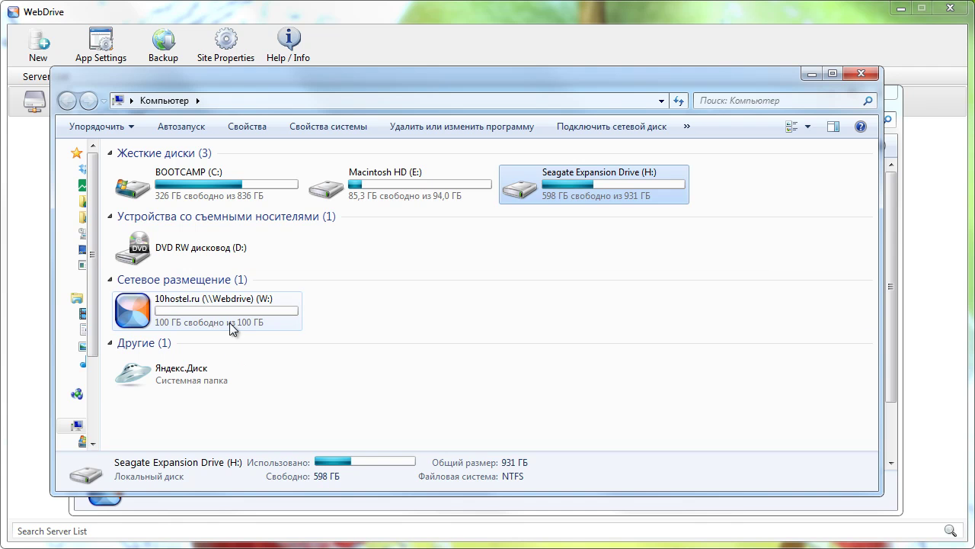
{"action": "double_click", "coordinate": [189, 307]}
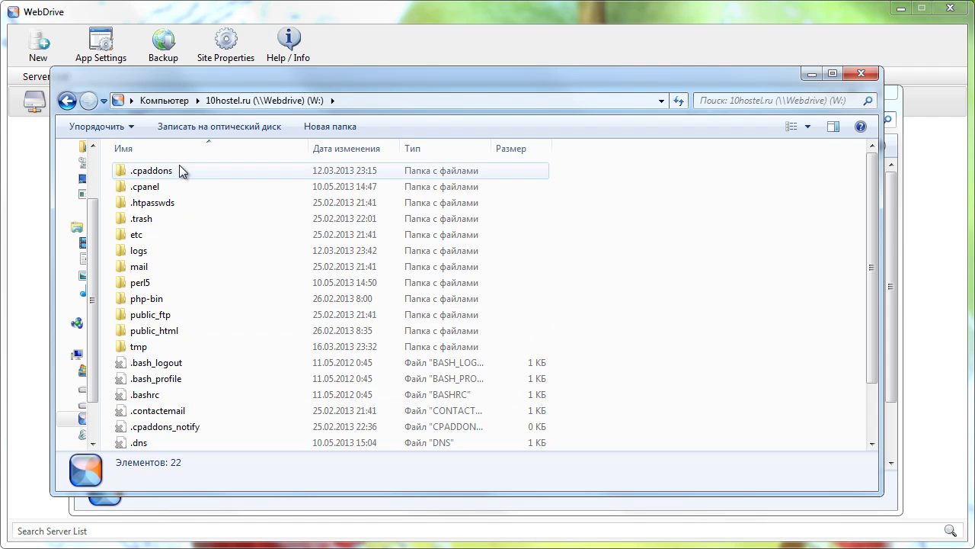
{"action": "double_click", "coordinate": [167, 330]}
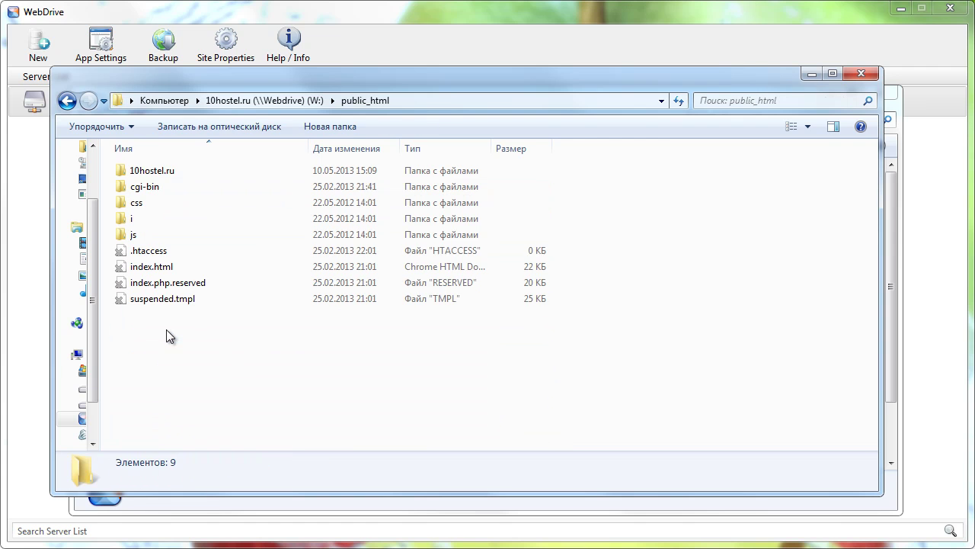
{"action": "double_click", "coordinate": [154, 168]}
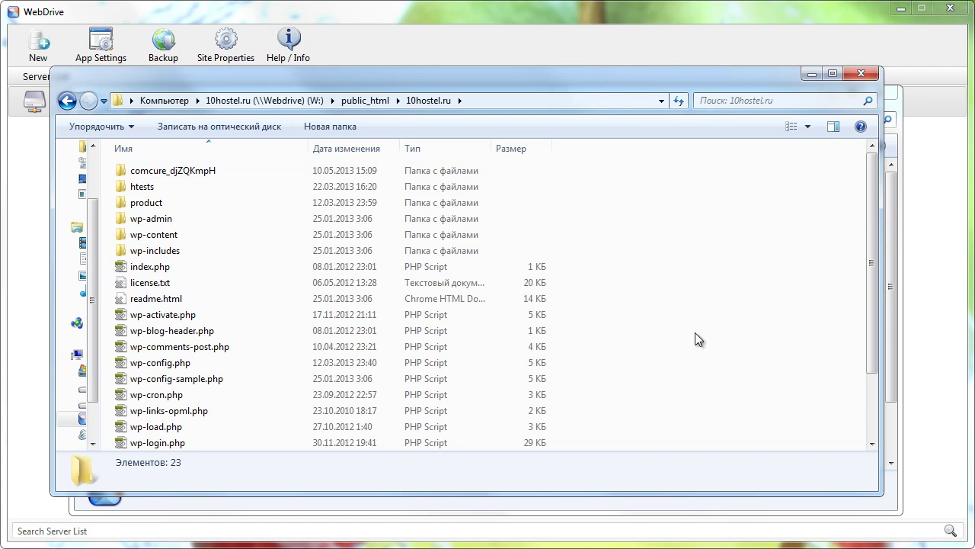
{"action": "left_click", "coordinate": [866, 73]}
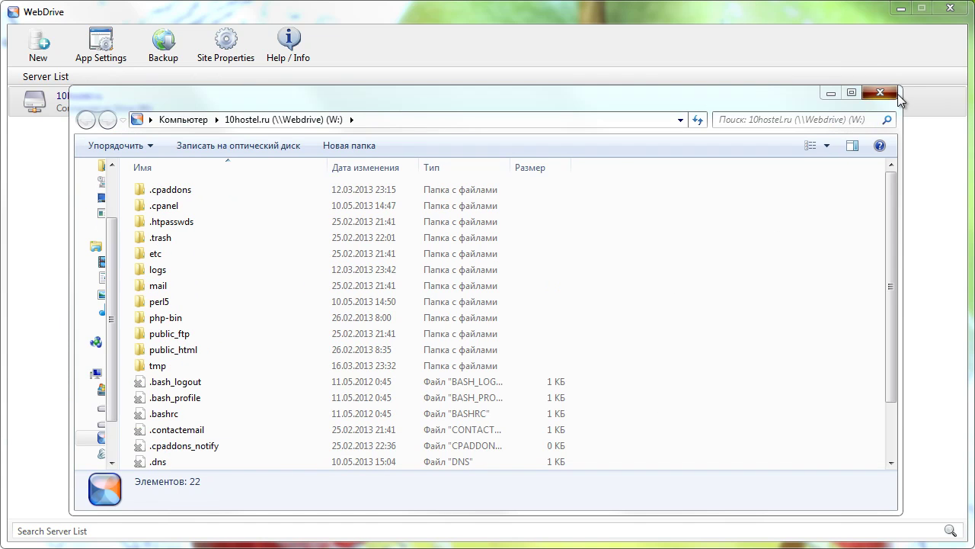
{"action": "left_click", "coordinate": [886, 93]}
- Open the 10hostel.ru site's Properties at FTP Settings and select the Root Directory field
{"action": "right_click", "coordinate": [159, 96]}
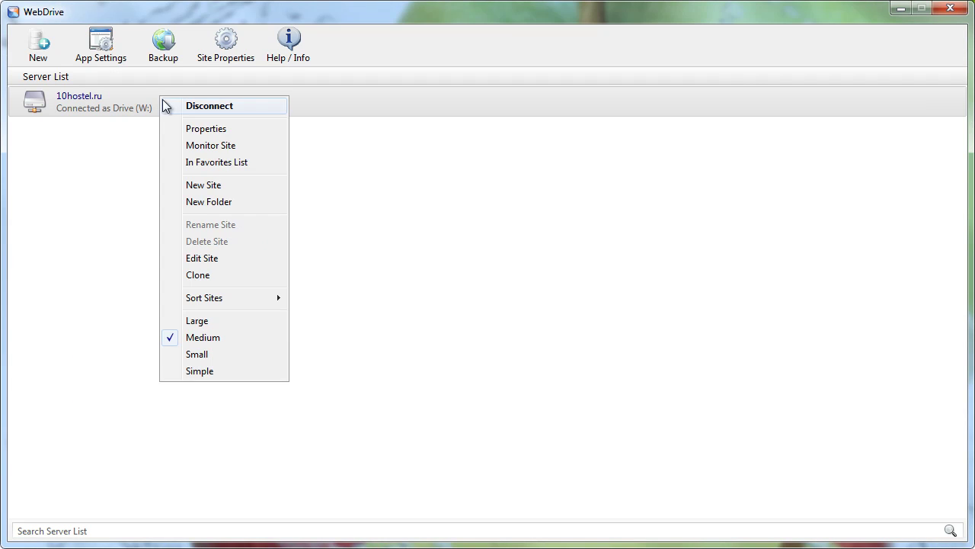
{"action": "left_click", "coordinate": [192, 129]}
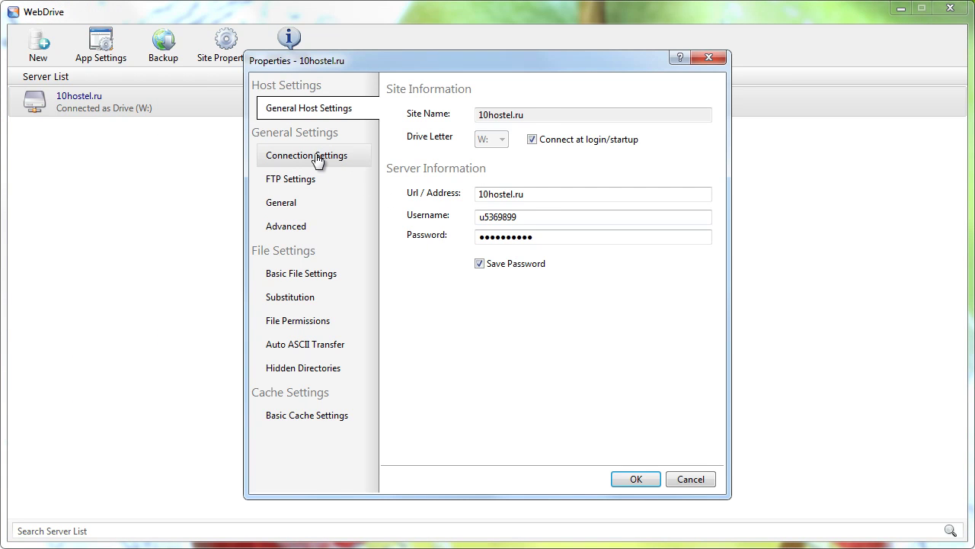
{"action": "left_click", "coordinate": [317, 160]}
{"action": "left_click", "coordinate": [308, 185]}
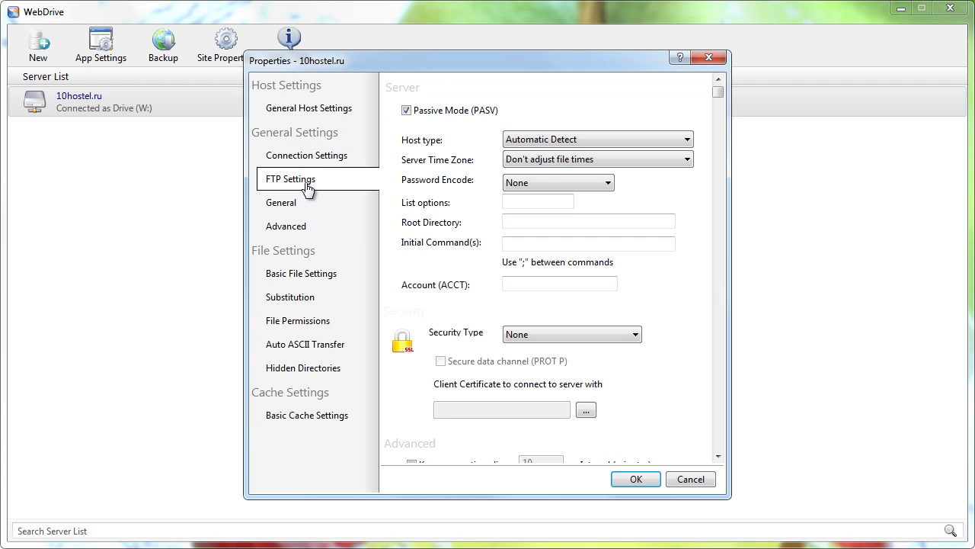
{"action": "left_click", "coordinate": [507, 221]}
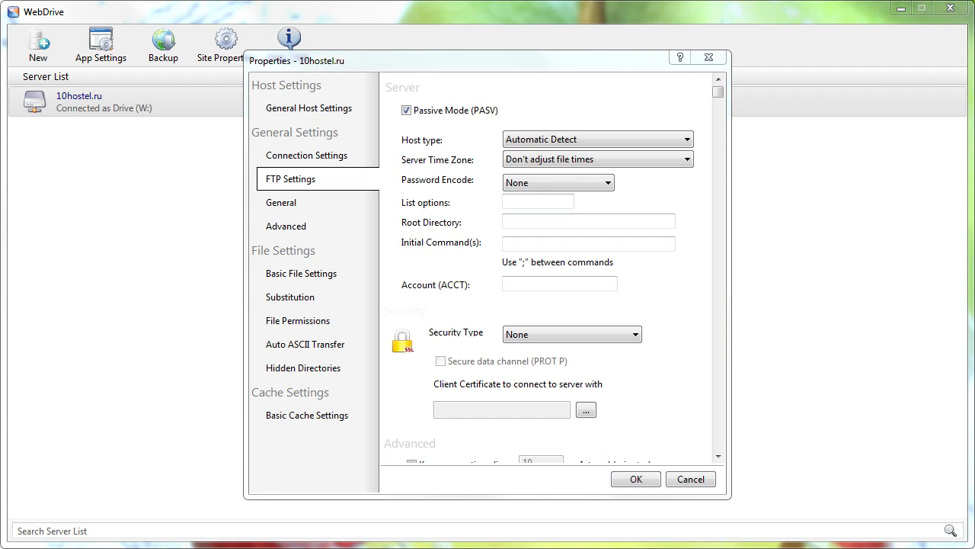
{"action": "key", "text": "super+e"}
- Locate the website folder W:\public_html\10hostel.ru, then minimize Explorer
{"action": "left_click", "coordinate": [188, 321]}
{"action": "double_click", "coordinate": [188, 321]}
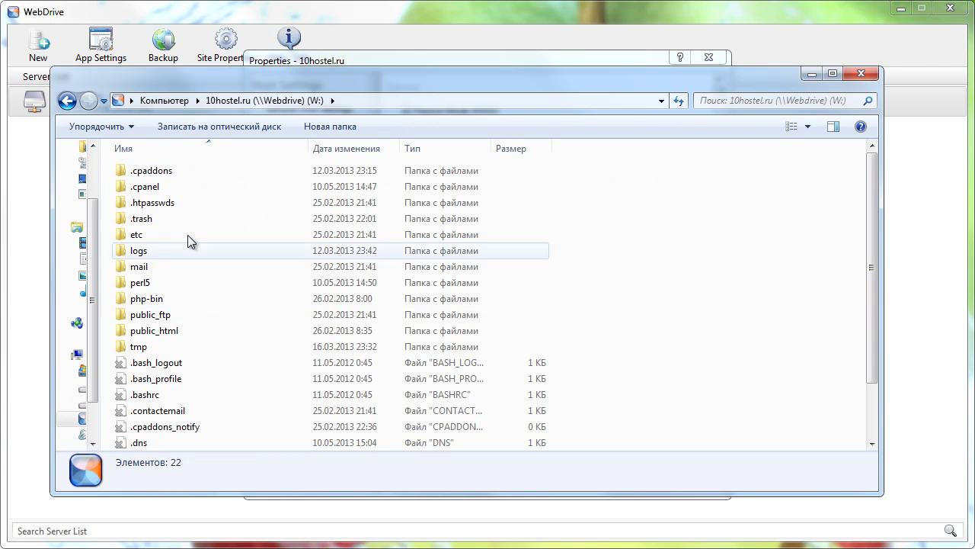
{"action": "double_click", "coordinate": [192, 331]}
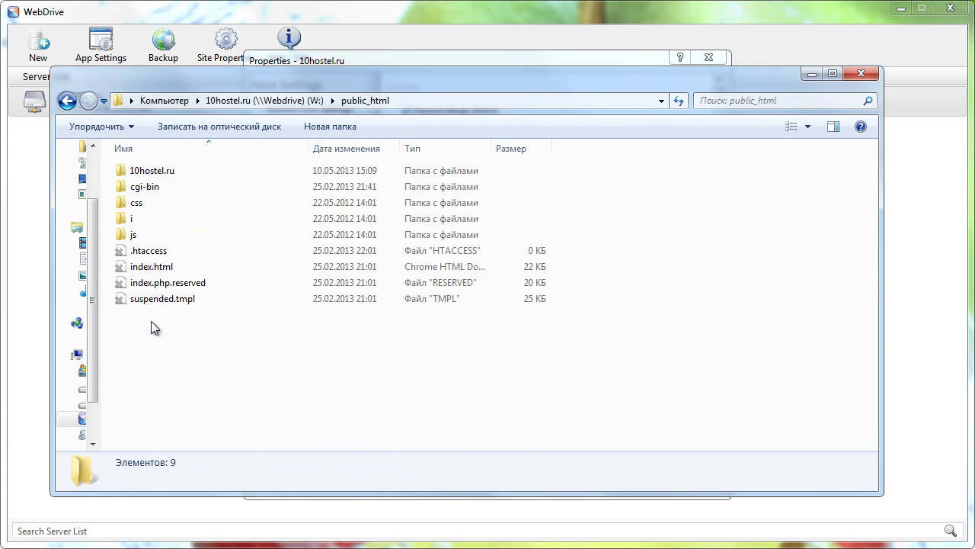
{"action": "double_click", "coordinate": [149, 170]}
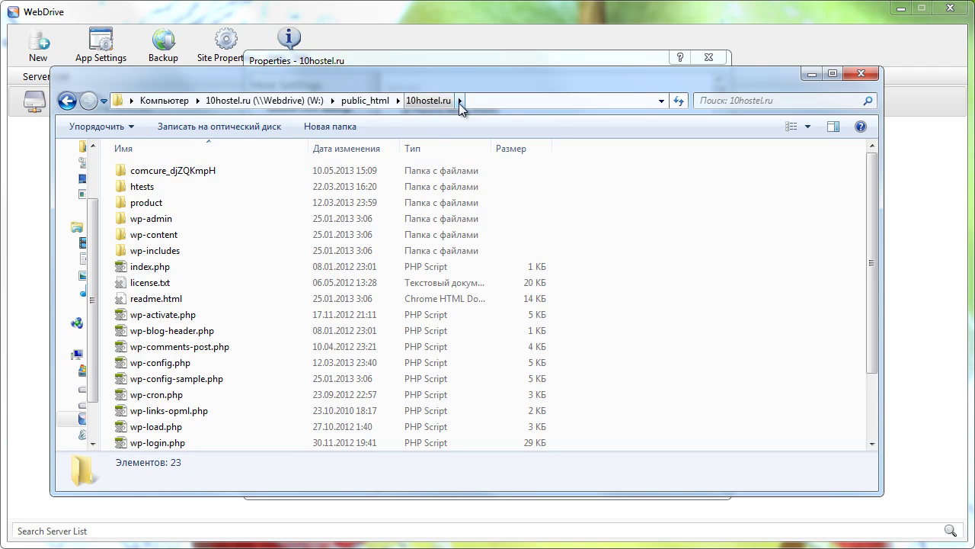
{"action": "left_click", "coordinate": [812, 74]}
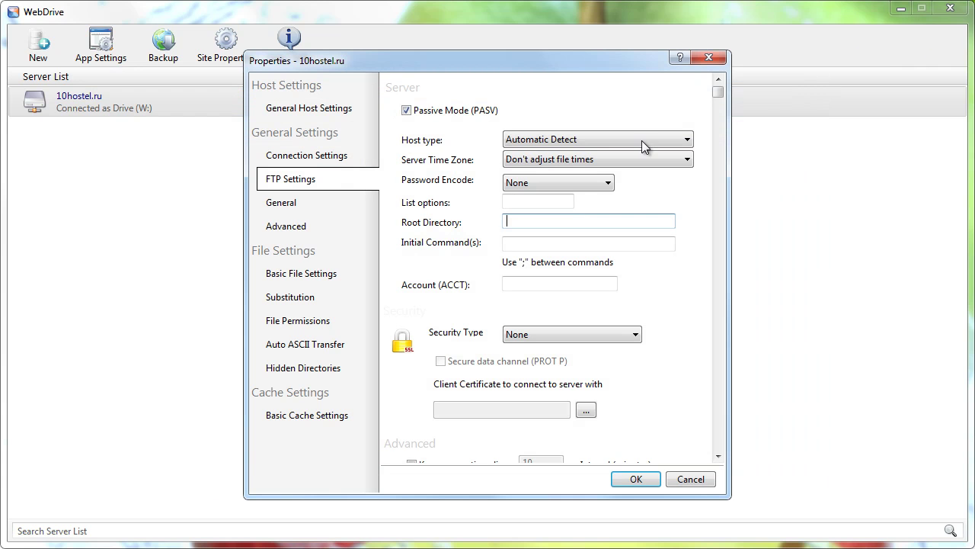
- Set the site's Root Directory to public_html/10hostel.ru and save the properties
{"action": "type", "text": "public_html/10hostel"}
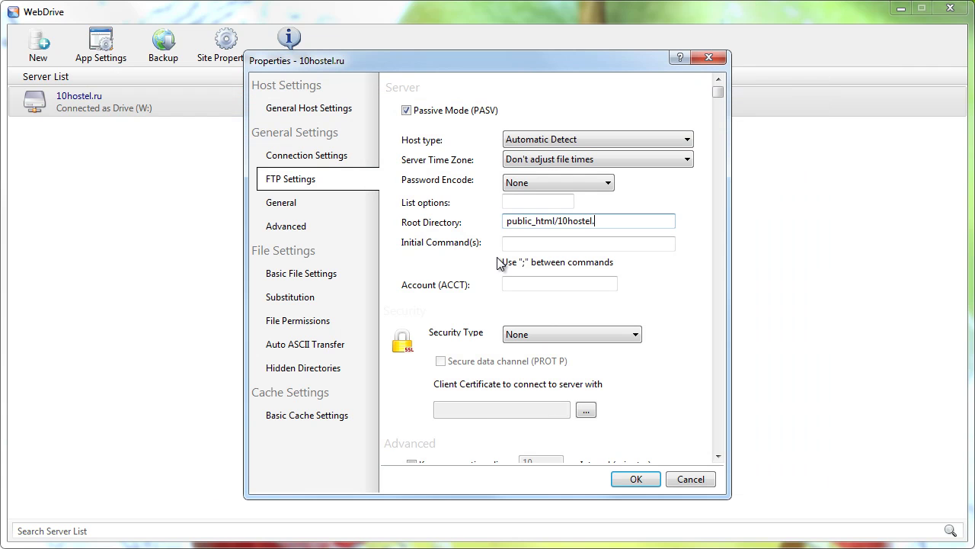
{"action": "type", "text": ".ru"}
{"action": "left_click", "coordinate": [639, 479]}
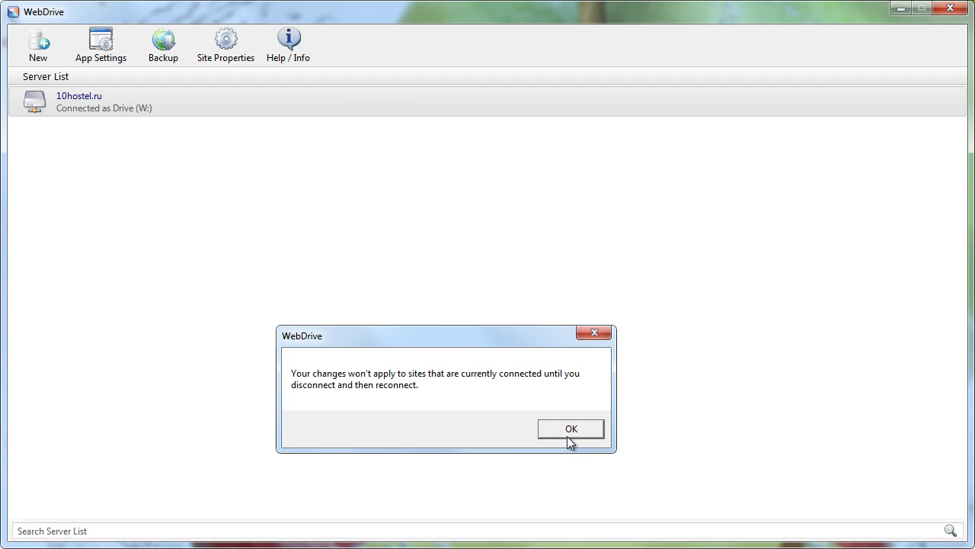
{"action": "left_click", "coordinate": [571, 429]}
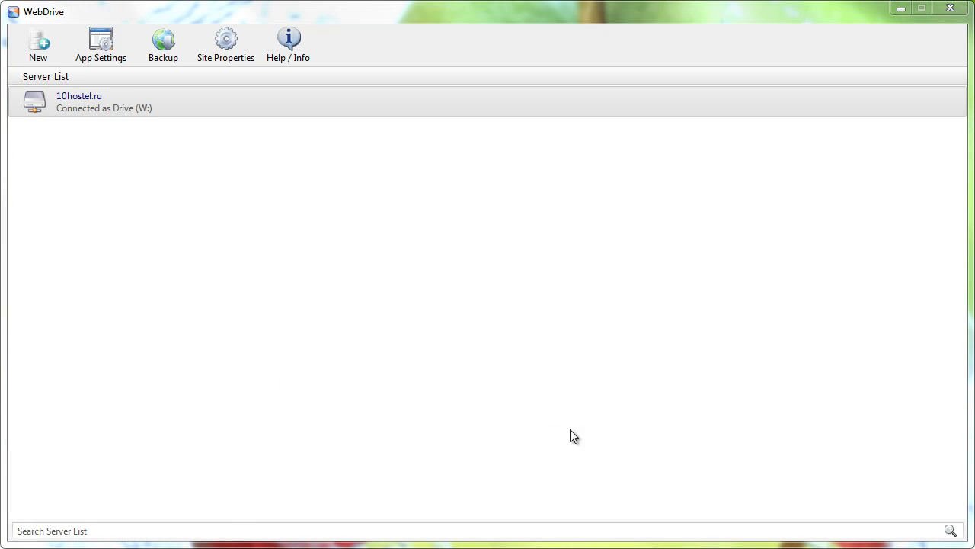
- Disconnect and reconnect the 10hostel.ru drive, continuing with the trial licence
{"action": "right_click", "coordinate": [174, 87]}
{"action": "left_click", "coordinate": [155, 98]}
{"action": "right_click", "coordinate": [155, 98]}
{"action": "left_click", "coordinate": [183, 105]}
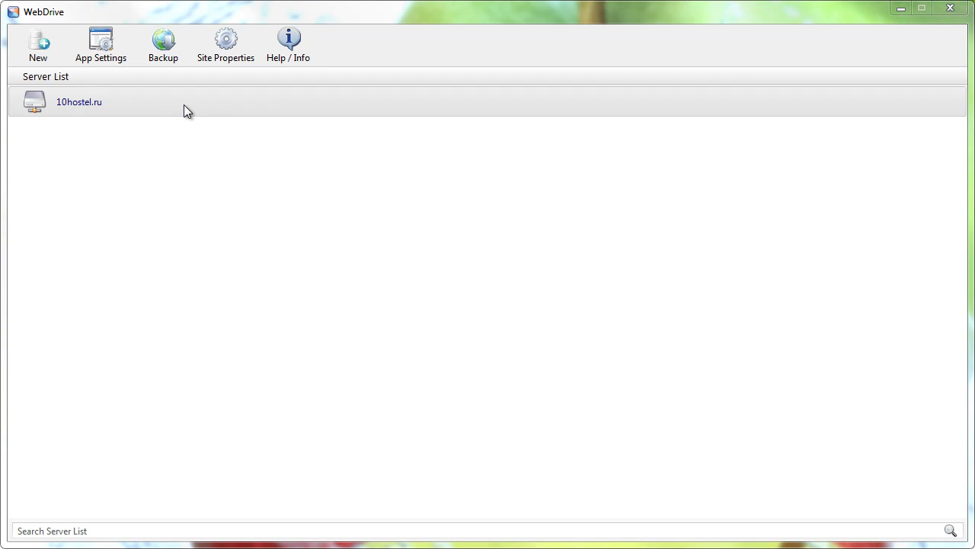
{"action": "right_click", "coordinate": [107, 97]}
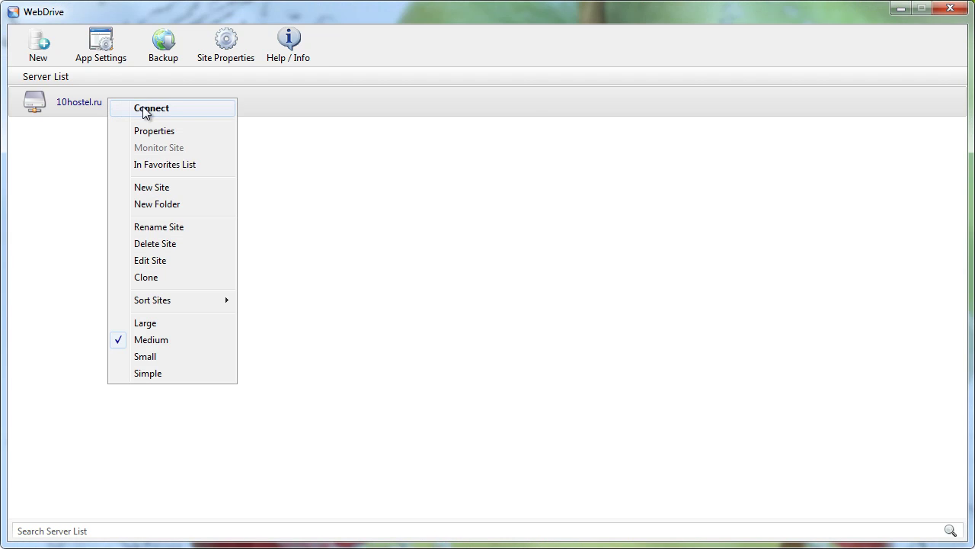
{"action": "left_click", "coordinate": [144, 109]}
{"action": "left_click", "coordinate": [639, 159]}
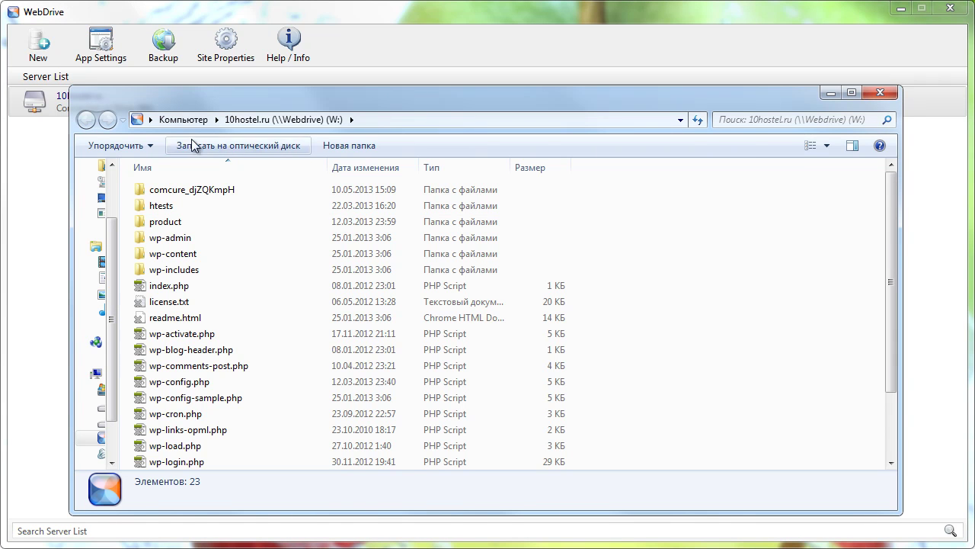
{"action": "left_click", "coordinate": [185, 120]}
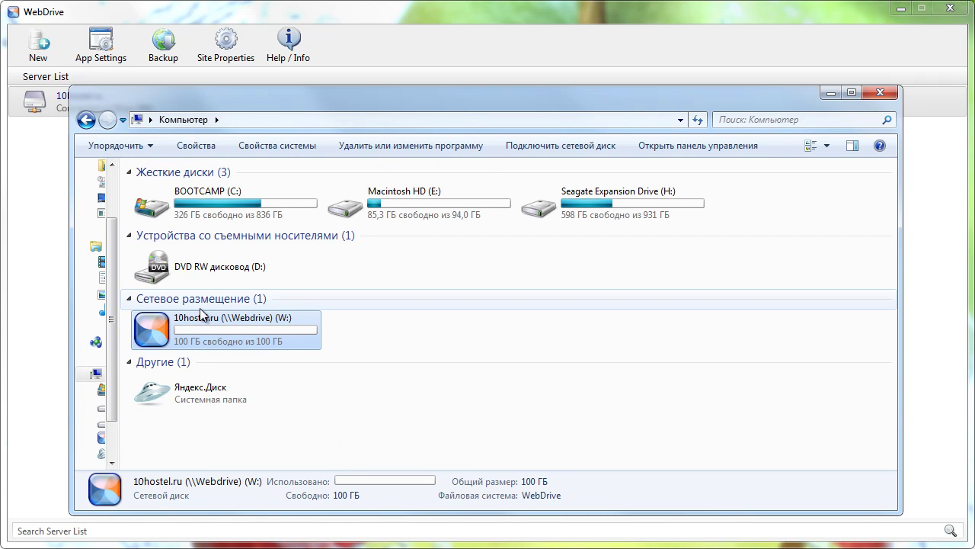
{"action": "double_click", "coordinate": [191, 326]}
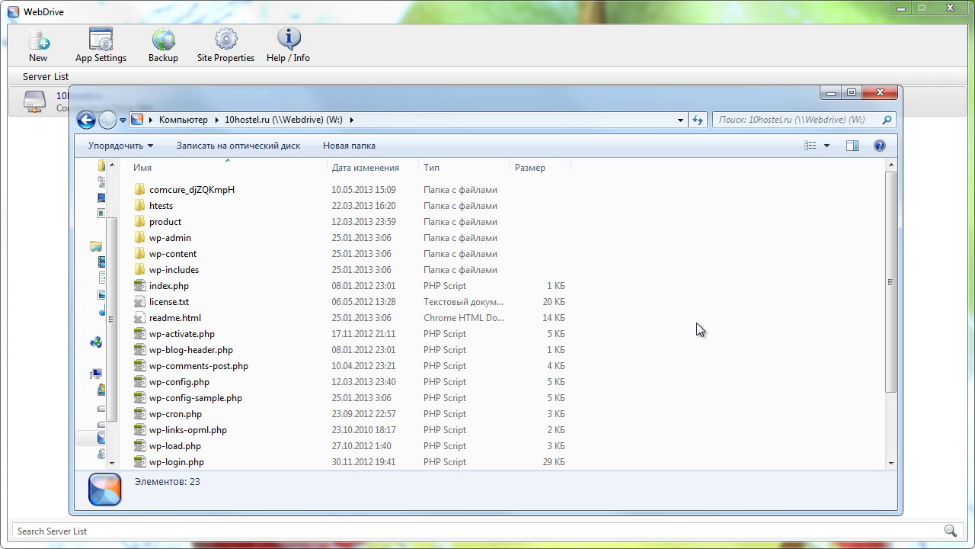
{"action": "left_click", "coordinate": [888, 92]}
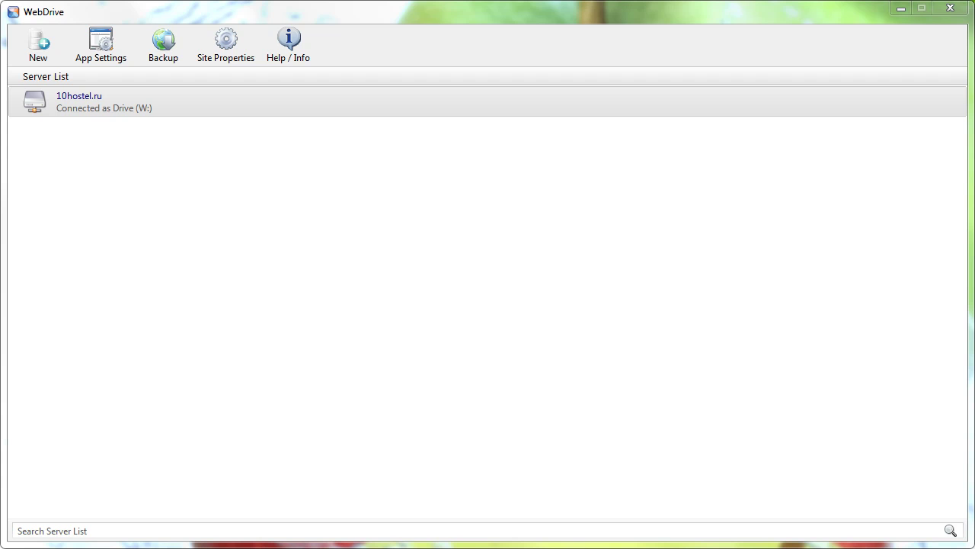
{"action": "key", "text": "super+e"}
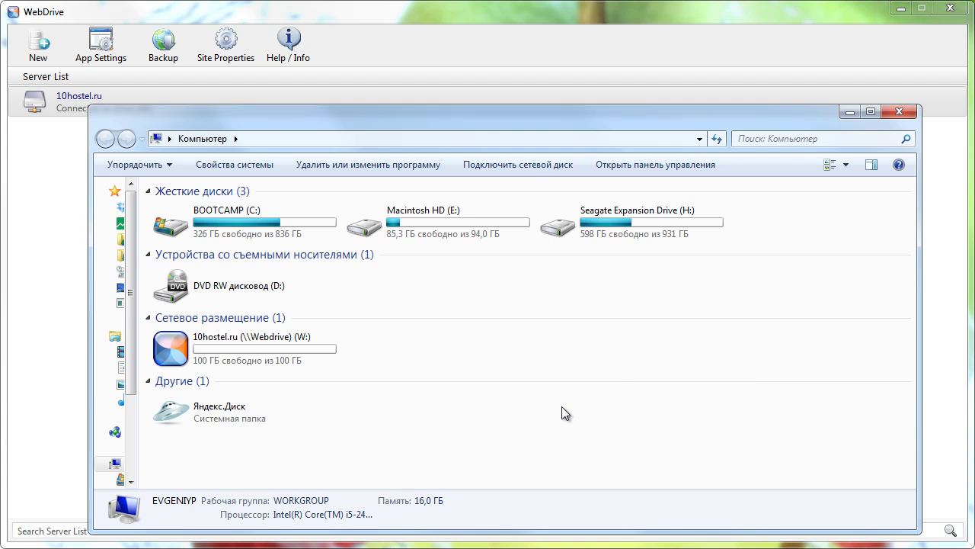
{"action": "double_click", "coordinate": [292, 347]}
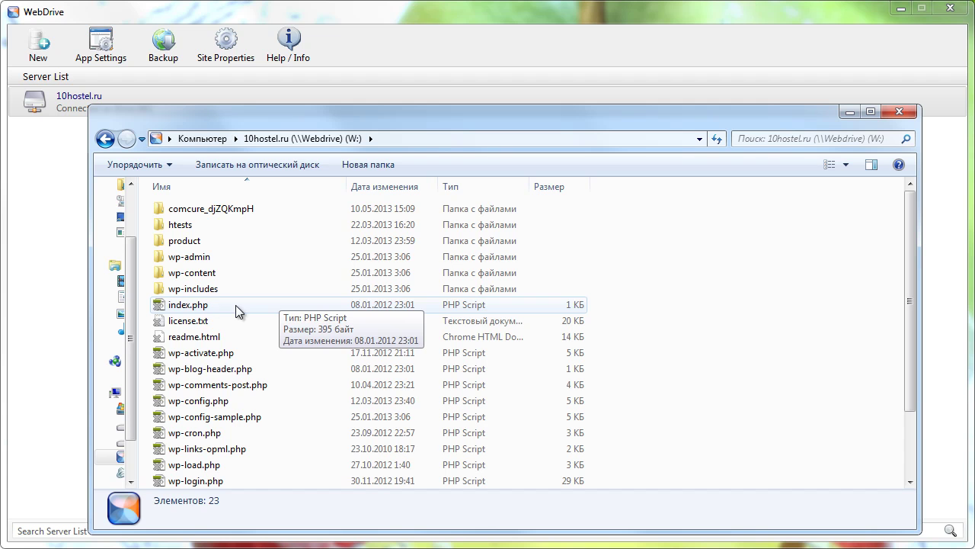
- Make index.php available offline through WebDrive, then return to the Computer view
{"action": "left_click", "coordinate": [185, 306]}
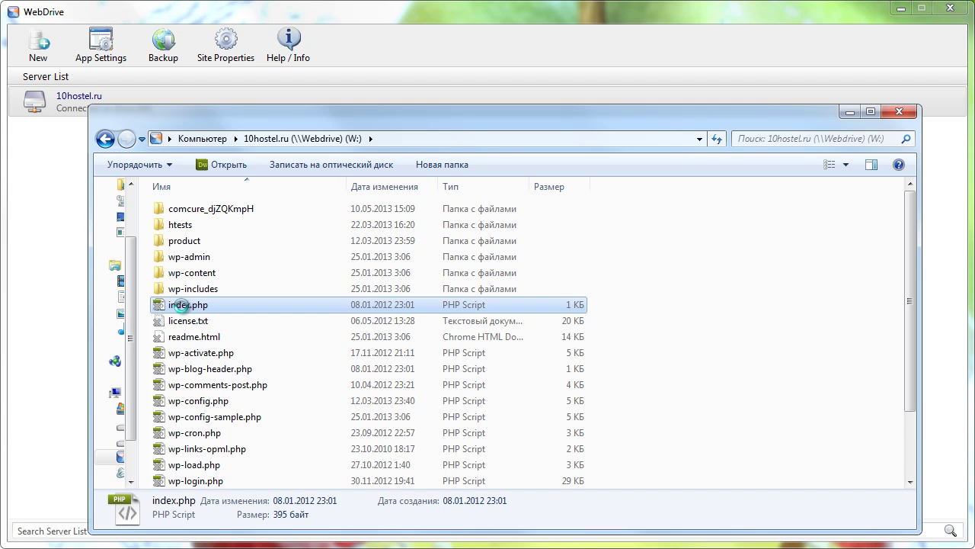
{"action": "right_click", "coordinate": [184, 307]}
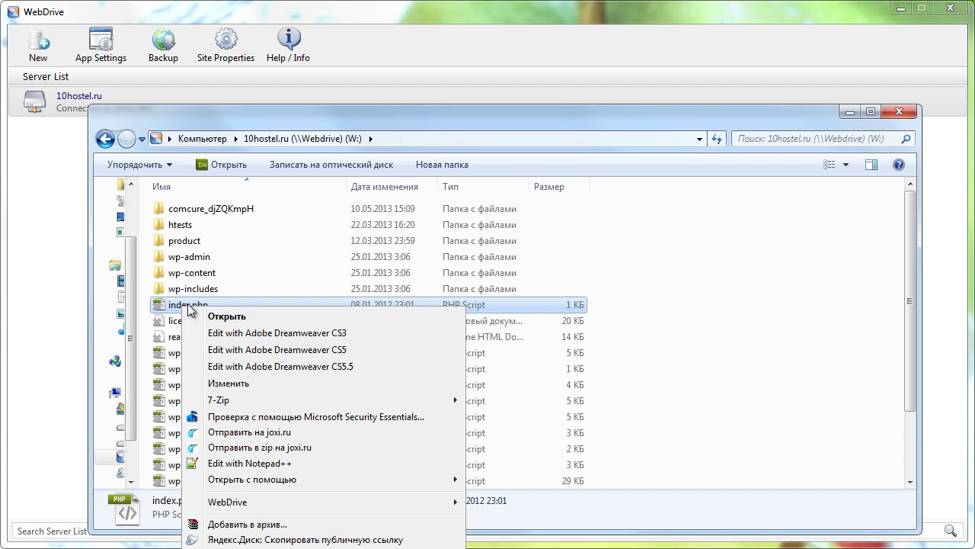
{"action": "mouse_move", "coordinate": [223, 509]}
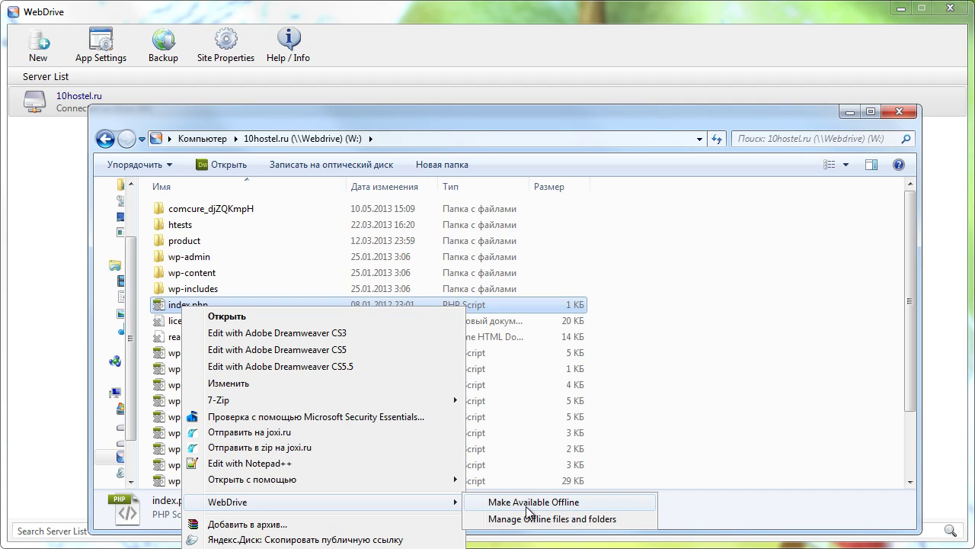
{"action": "left_click", "coordinate": [765, 334]}
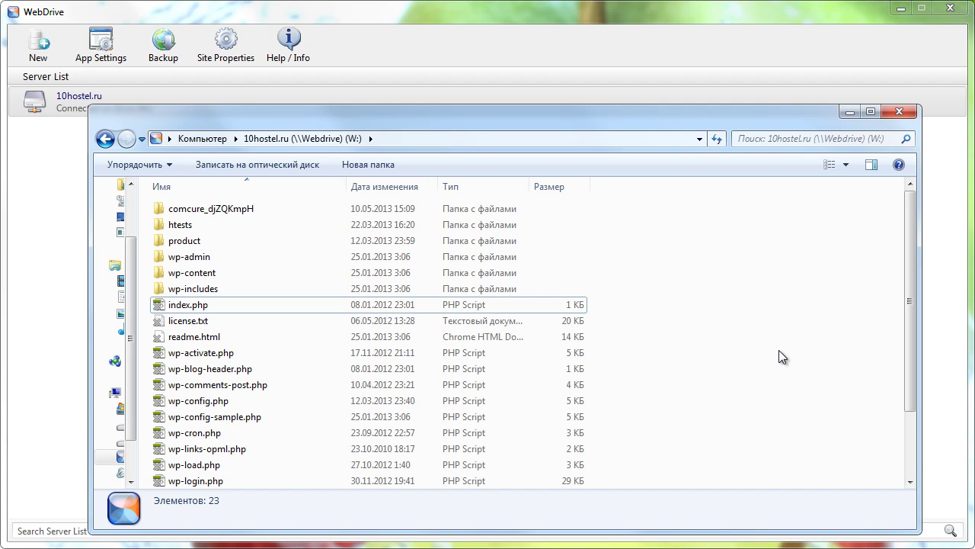
{"action": "left_click", "coordinate": [207, 139]}
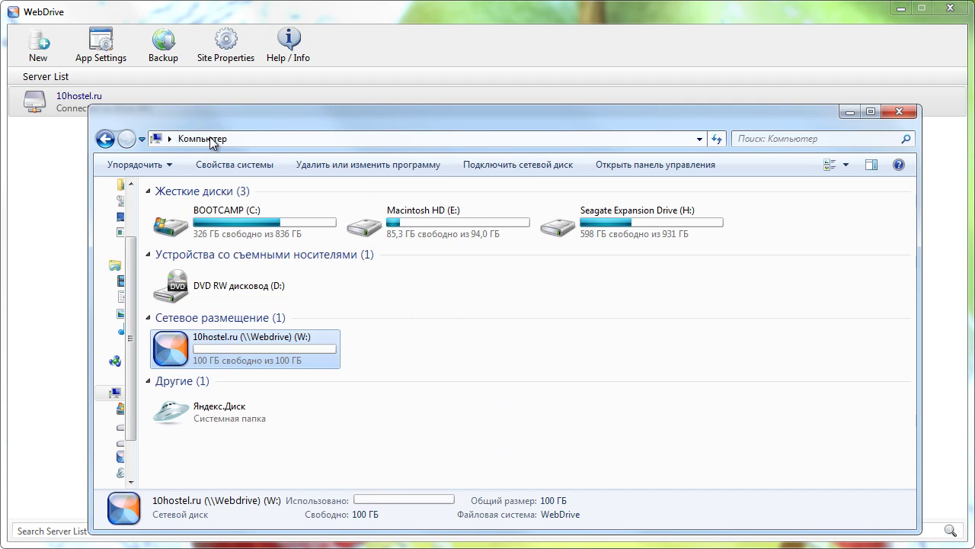